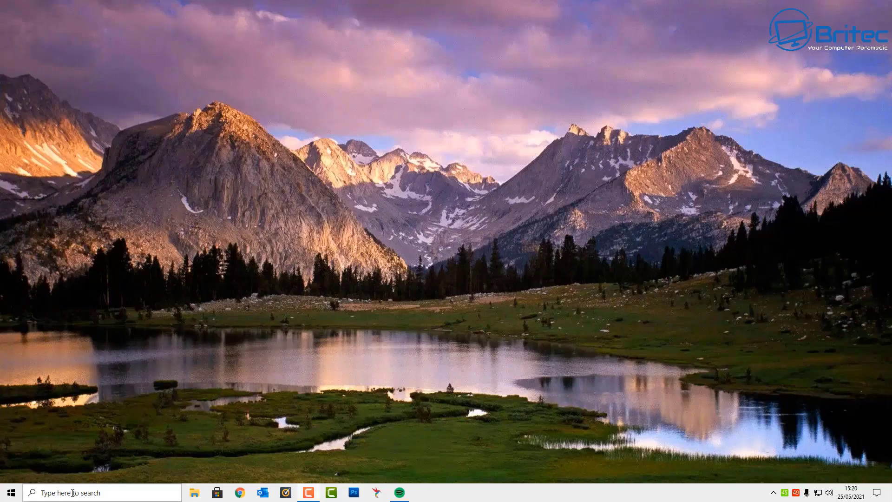
Step: Check the installed Windows version with winver, then dismiss the version information
left_click(72, 493)
type("w")
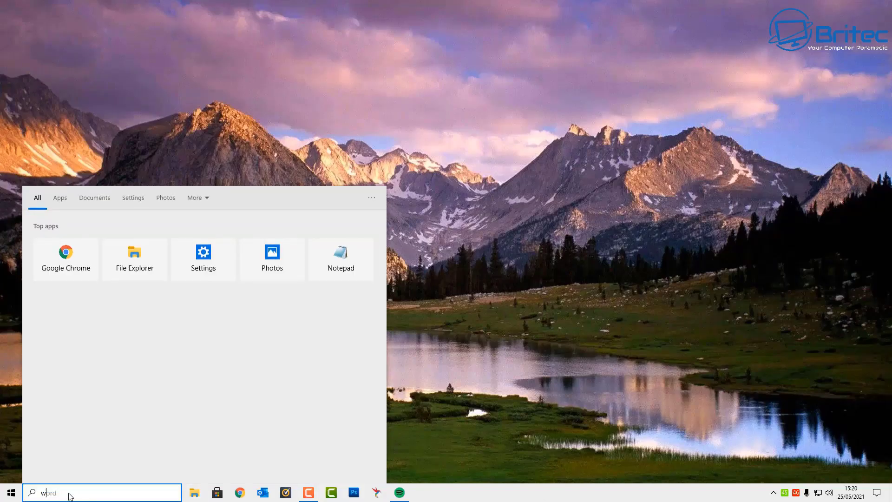
type("inver")
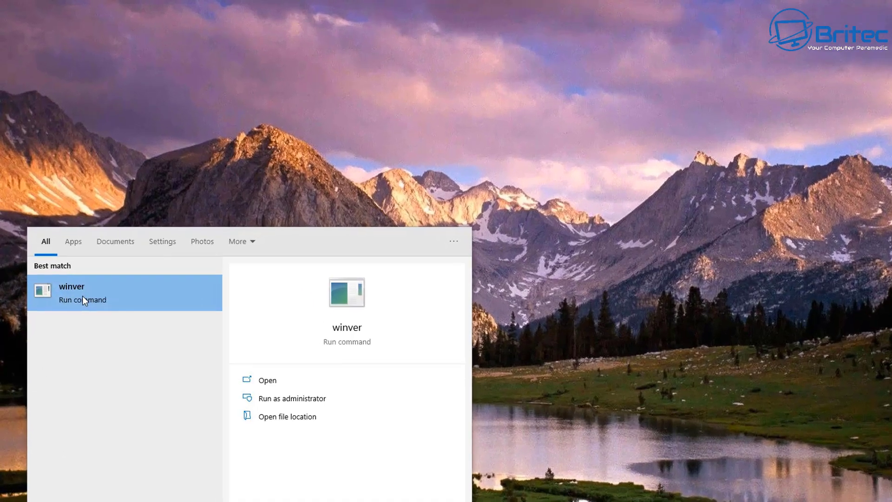
left_click(66, 247)
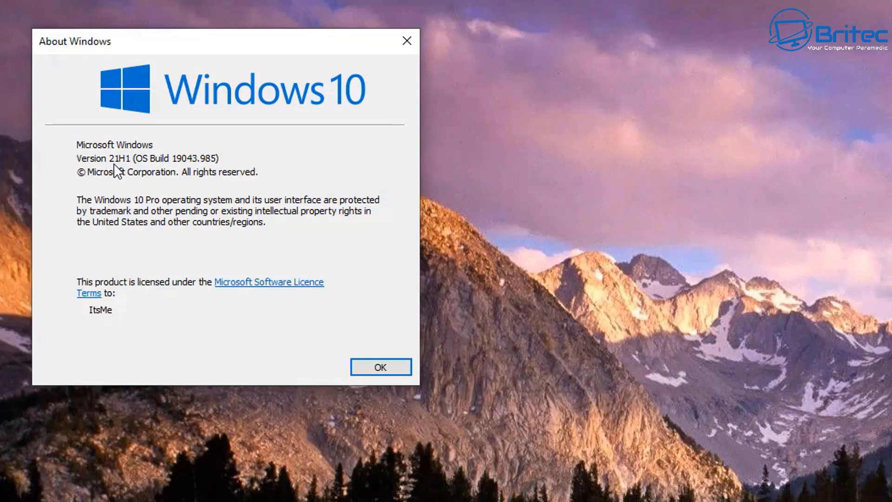
left_click(397, 372)
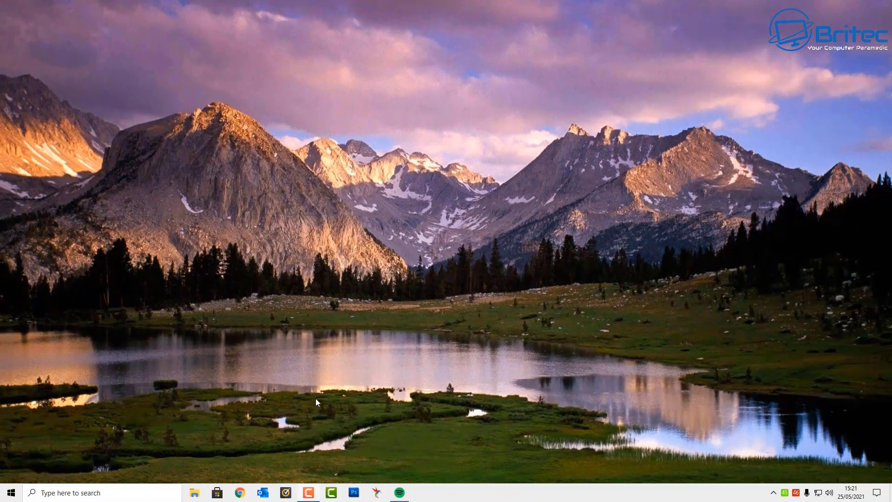
Step: Search for 'control panel' and open its Programs and Features list
left_click(99, 492)
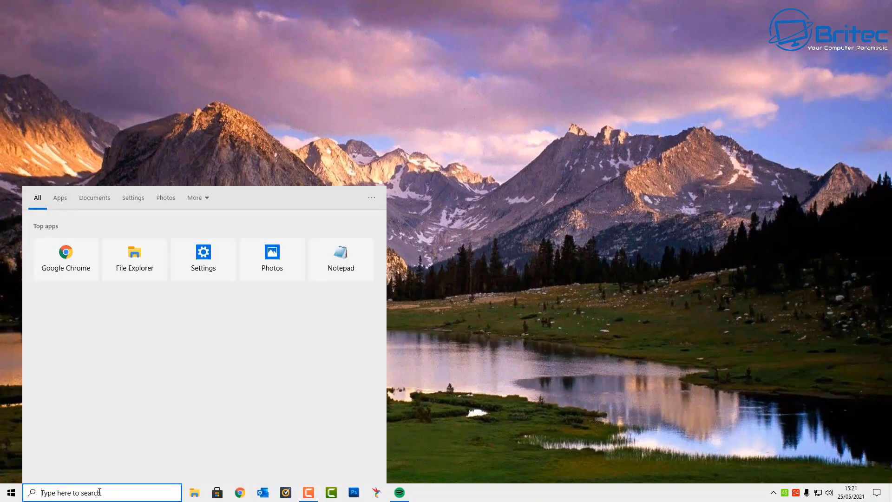
type("control ")
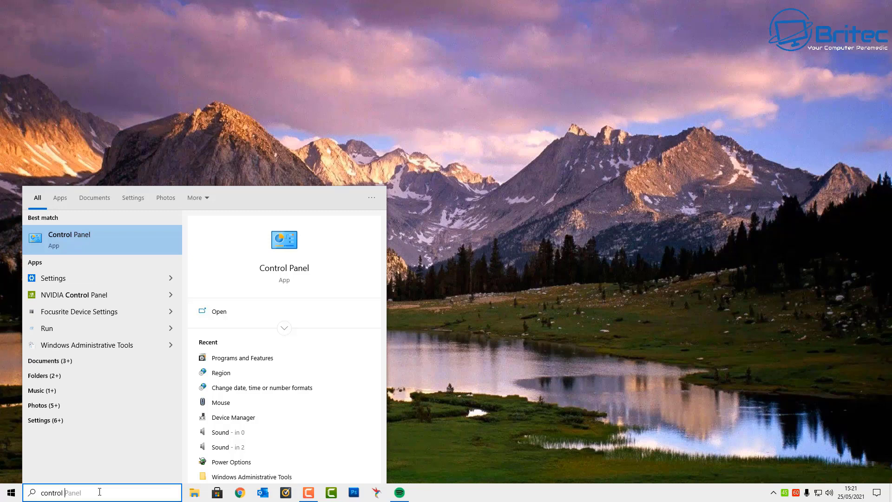
type("panel")
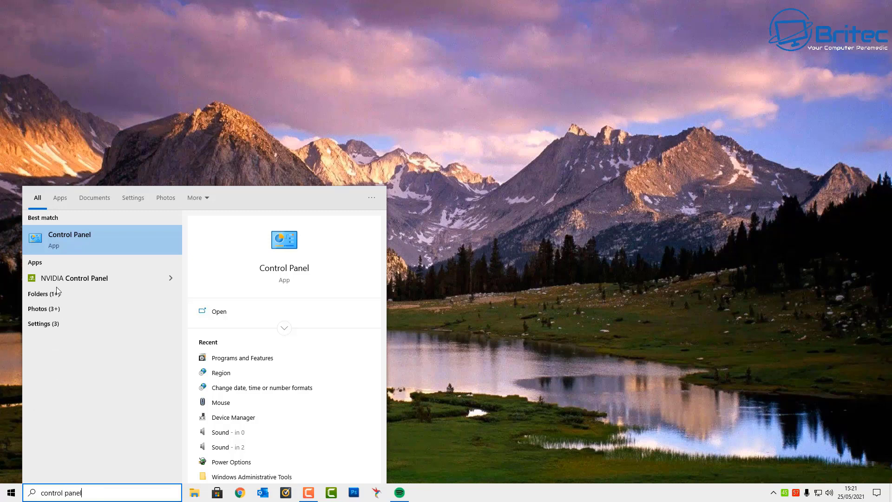
left_click(68, 240)
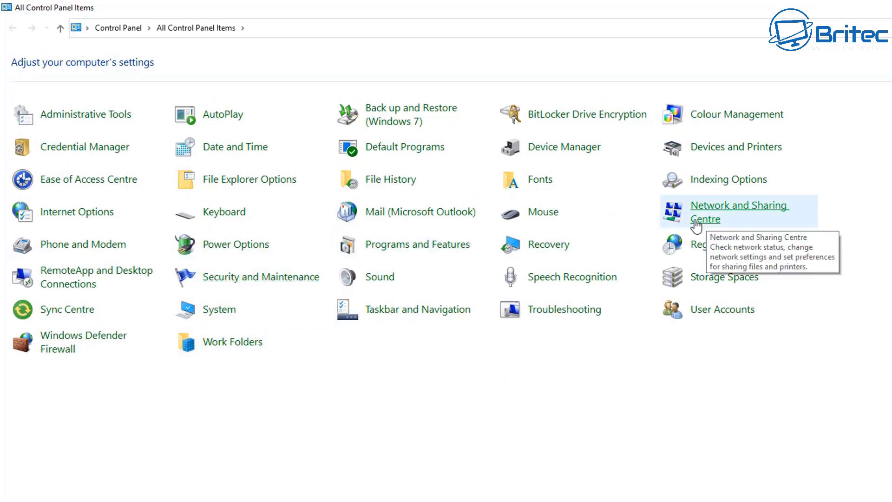
left_click(385, 245)
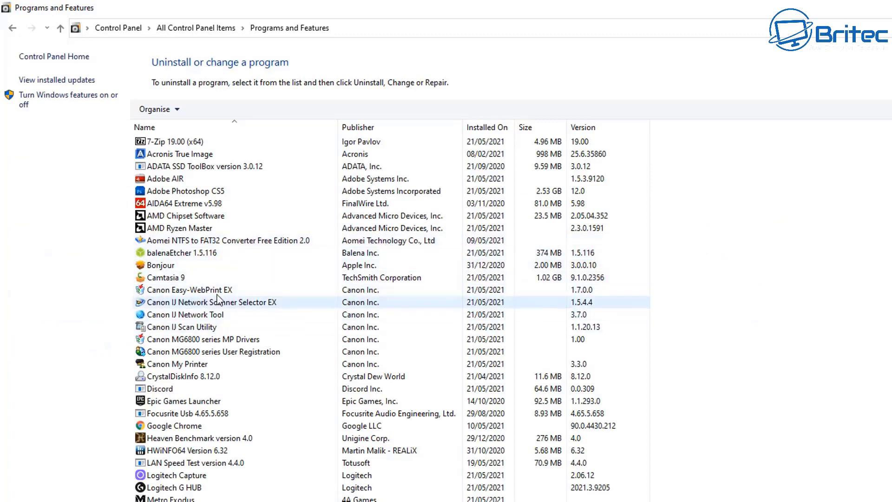
Step: View installed updates, select the Feature Update to Windows 10 21H1 entry, then close the window
left_click(67, 82)
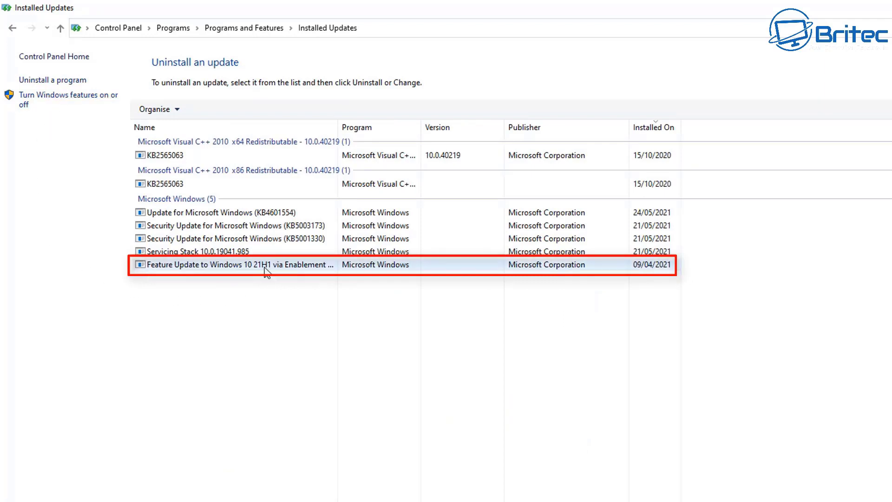
left_click(286, 271)
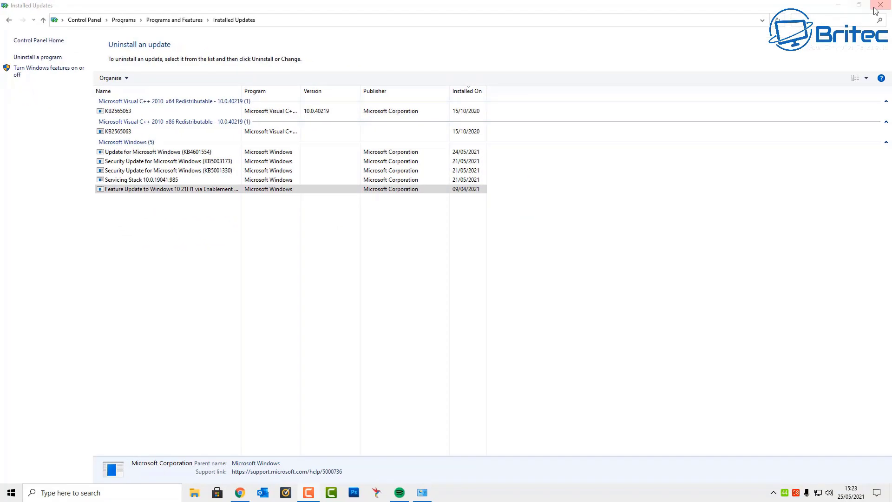
left_click(875, 9)
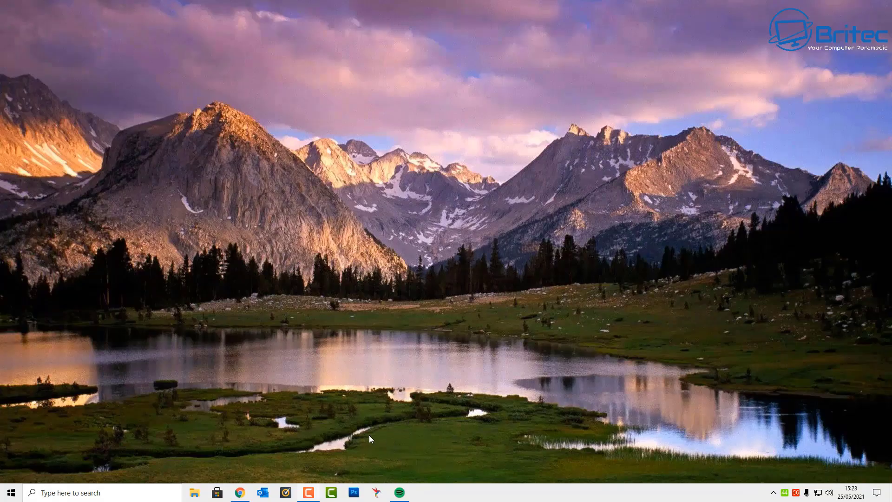
Step: Open Settings from Start and go to Update & Security > Recovery
left_click(8, 497)
left_click(11, 457)
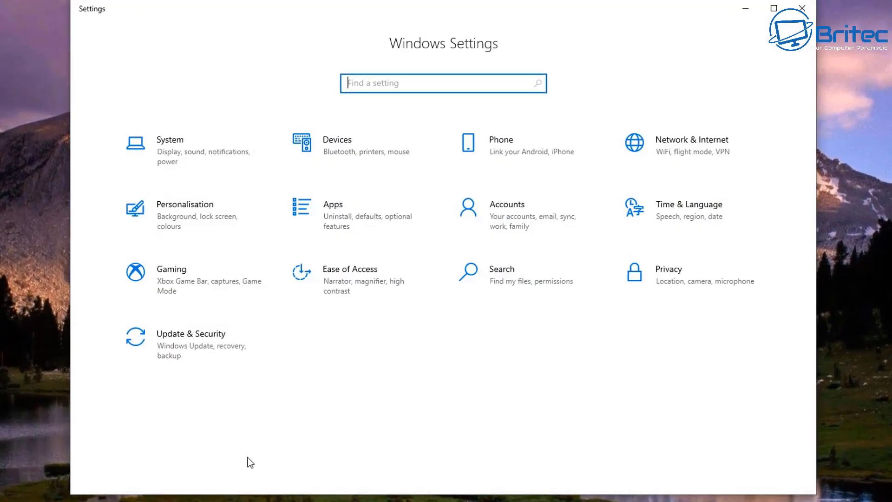
left_click(202, 351)
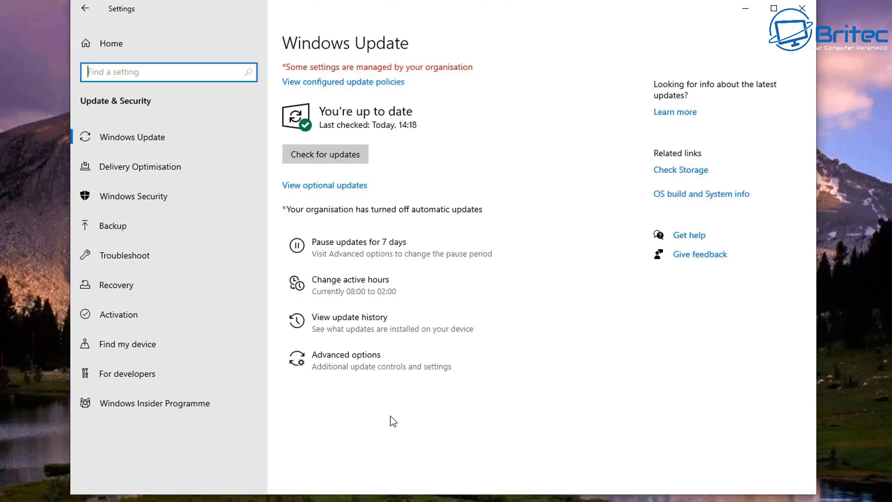
left_click(132, 283)
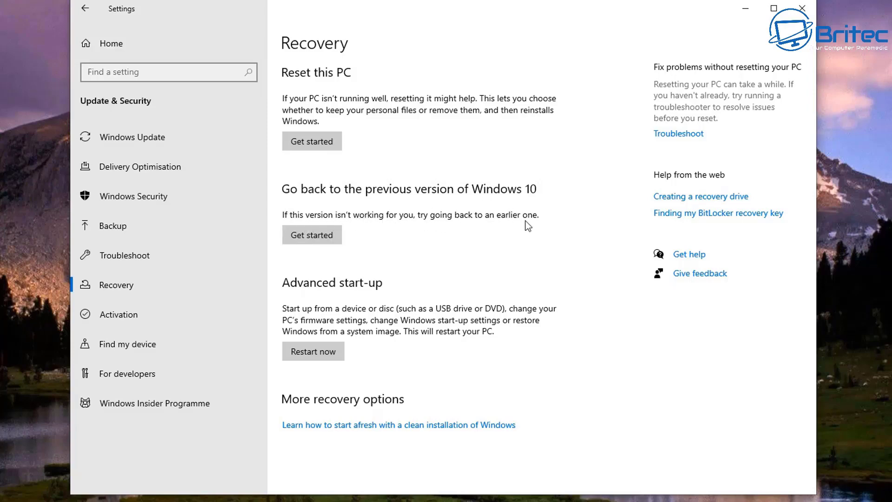
Step: Start going back to the previous Windows 10 version, citing apps or devices not working
left_click(314, 239)
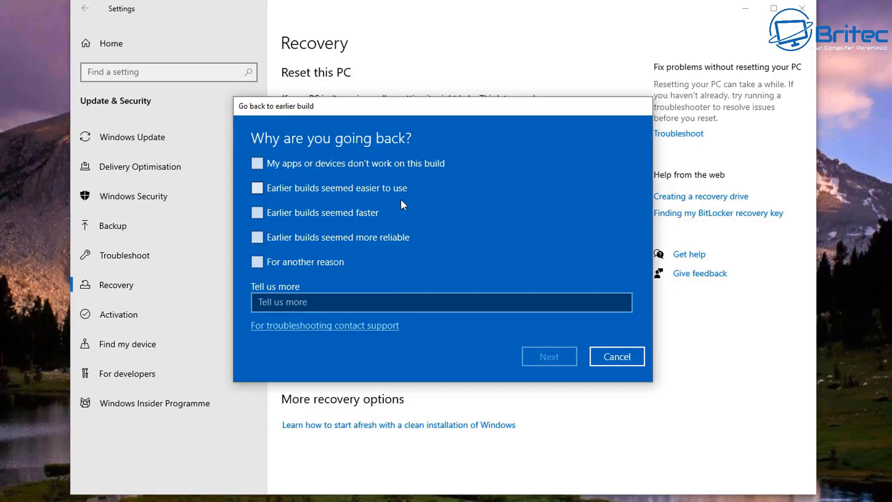
left_click(255, 165)
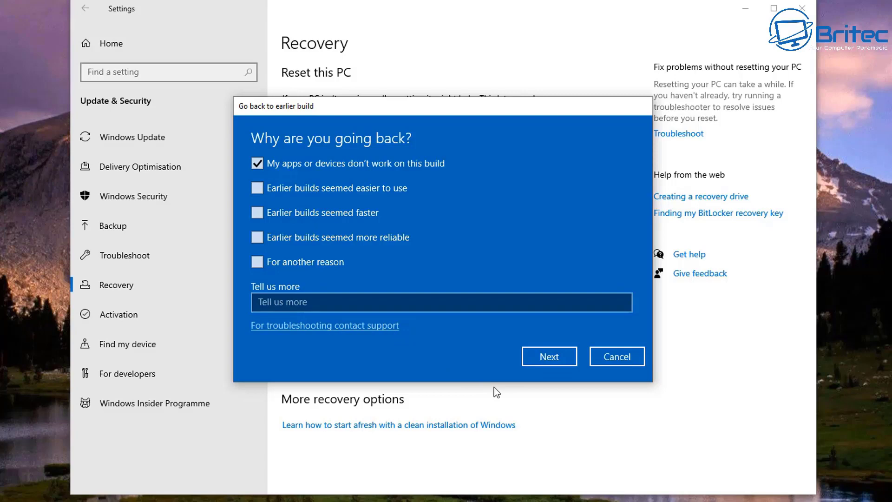
left_click(556, 359)
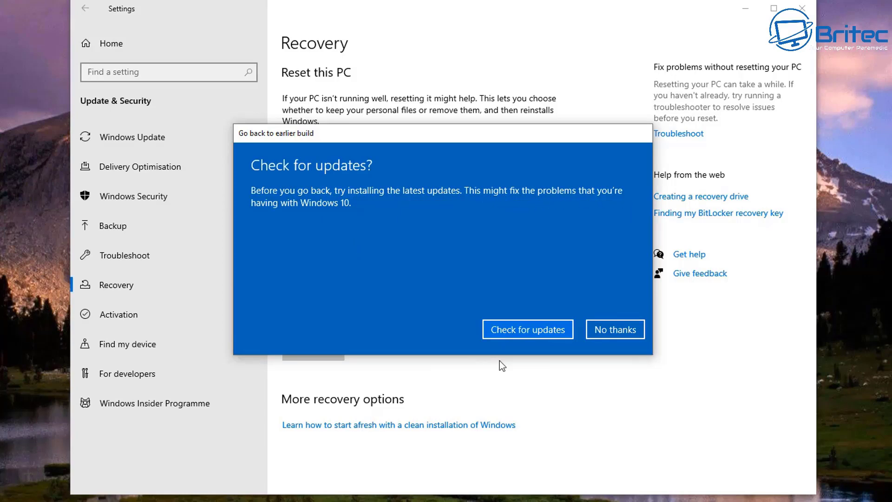
Step: Check for updates instead, review optional driver updates, then return to the Recovery page
left_click(534, 331)
left_click(343, 150)
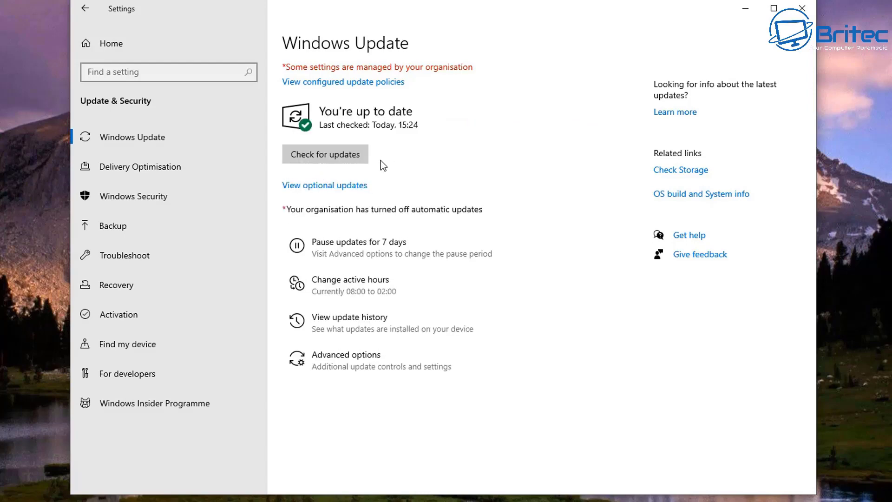
left_click(347, 185)
left_click(149, 116)
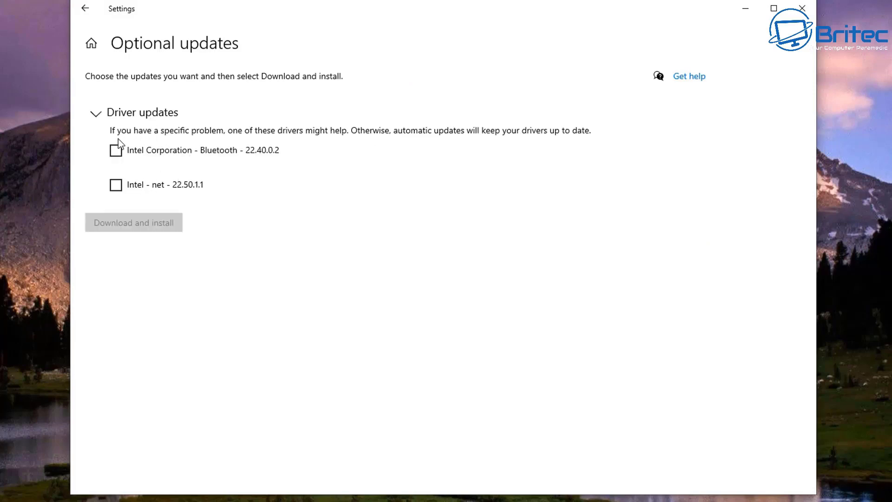
left_click(83, 9)
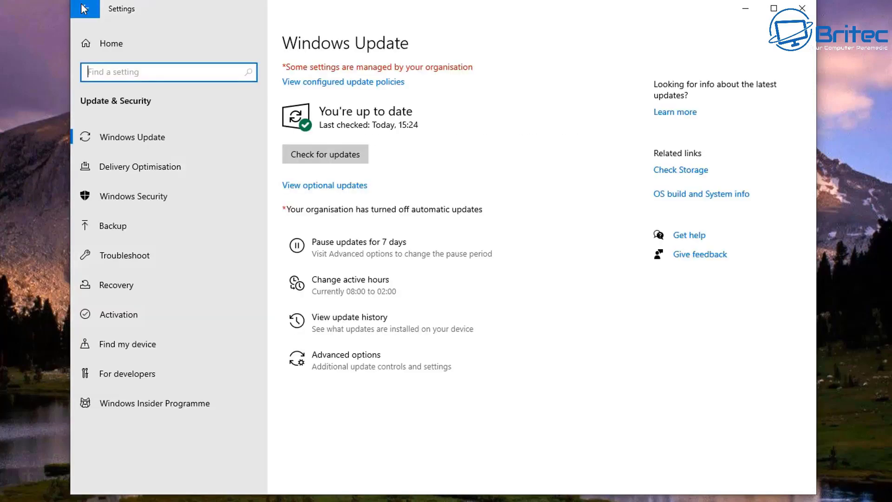
left_click(125, 287)
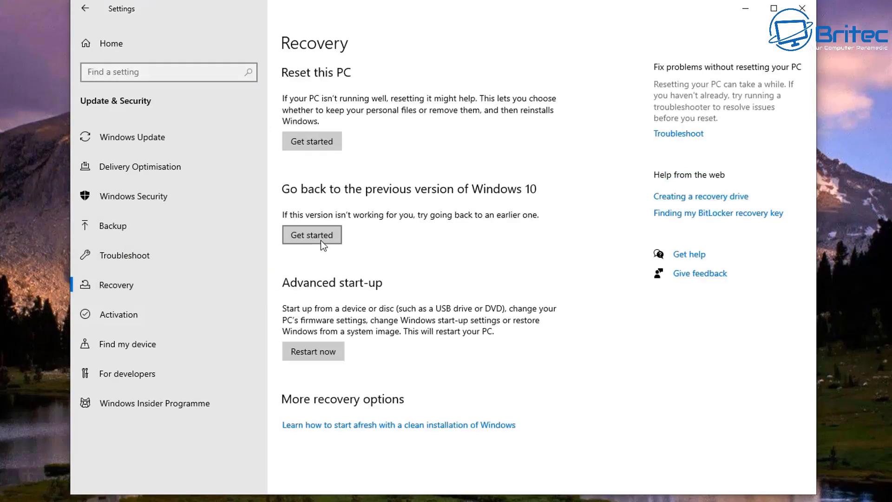
Step: Go back to the earlier build, citing non-working apps, skipping the update check and confirming every prompt
left_click(323, 237)
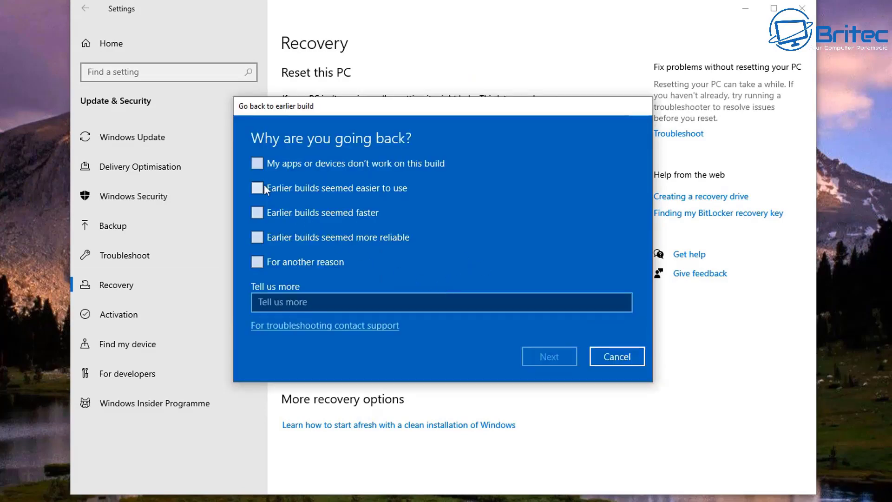
left_click(256, 165)
left_click(542, 354)
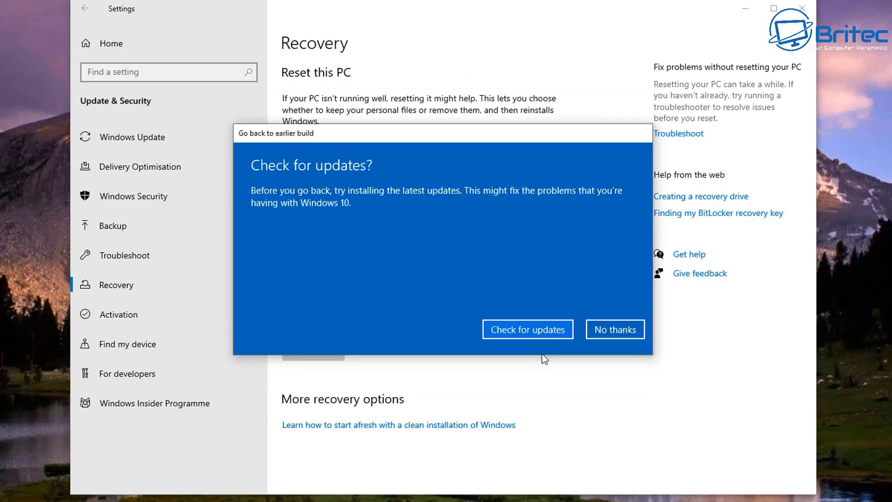
left_click(612, 333)
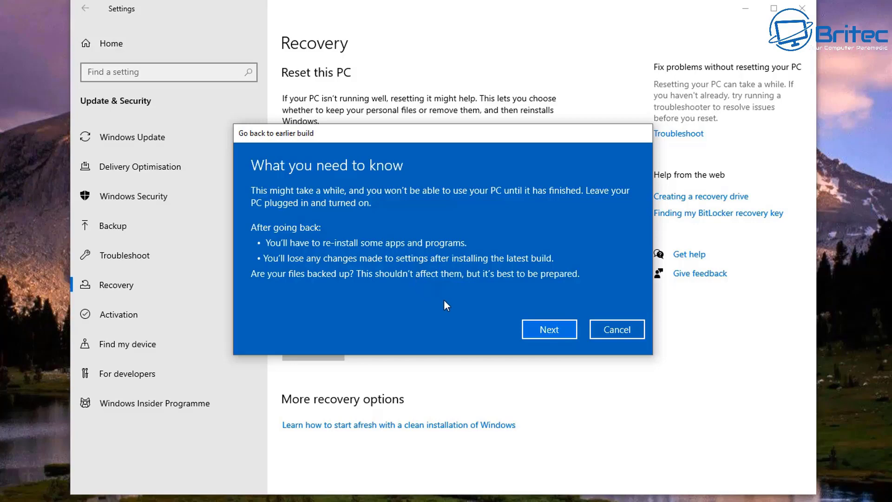
left_click(567, 334)
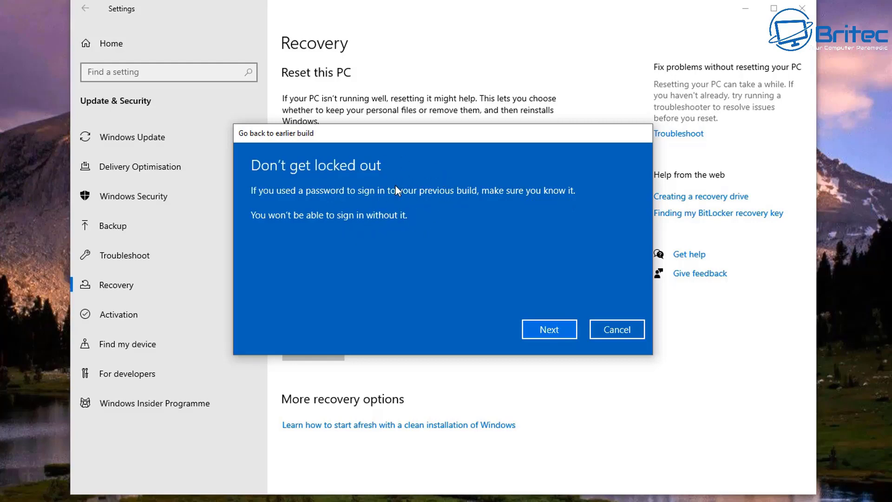
left_click(568, 332)
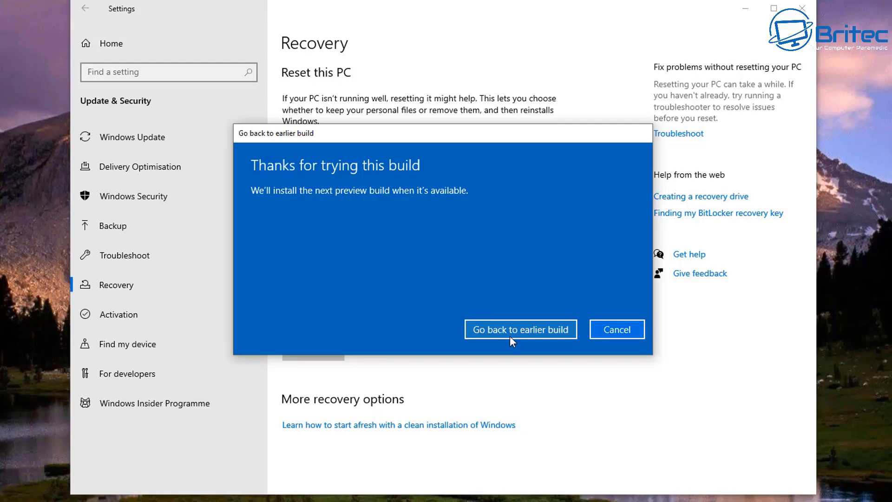
left_click(510, 335)
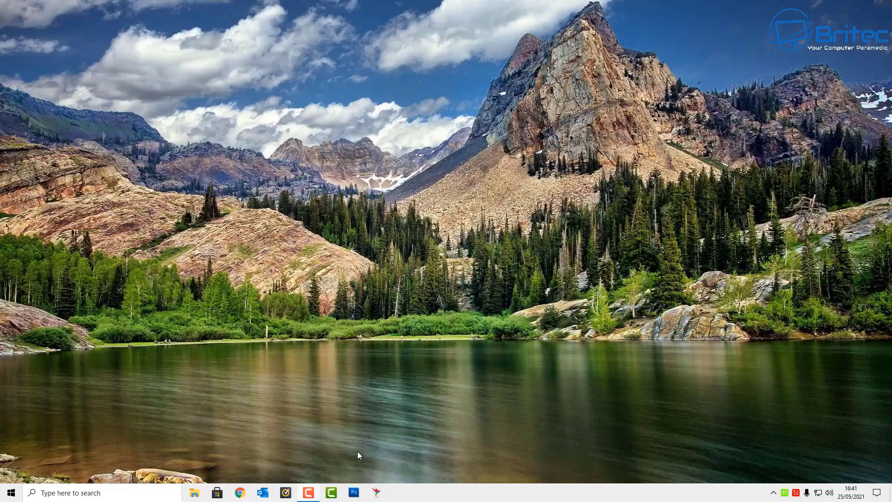
left_click(81, 497)
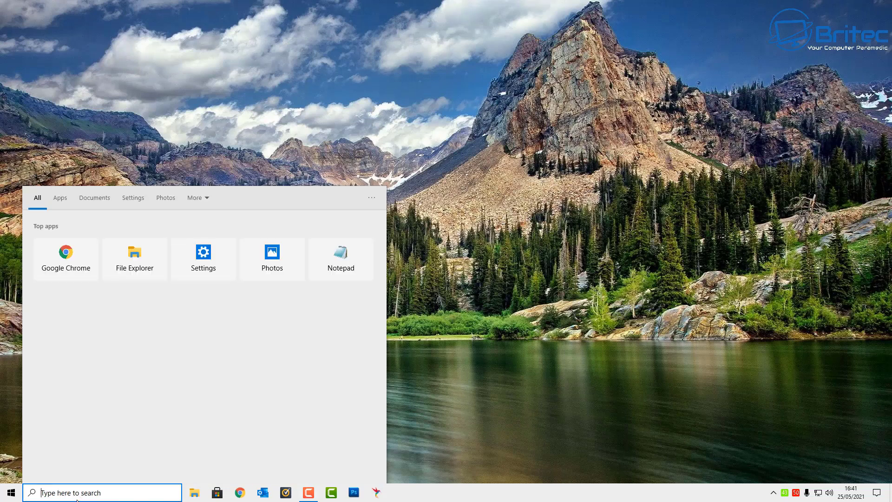
type("winver")
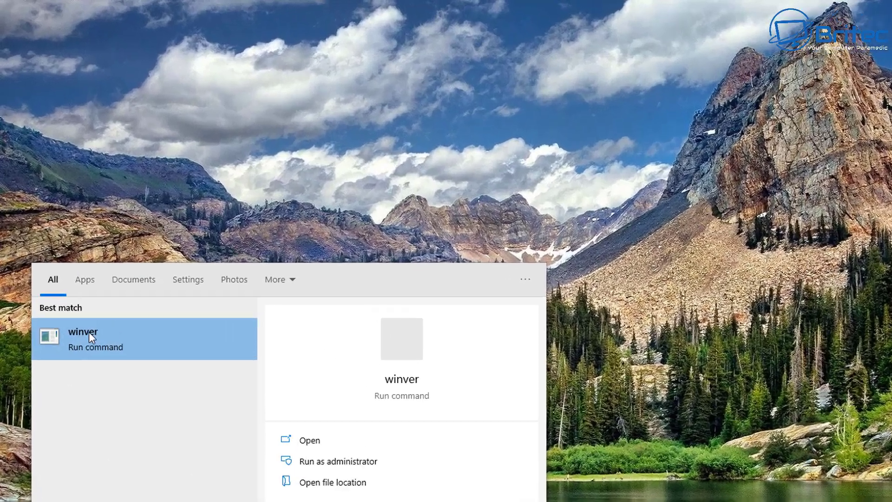
key("Return")
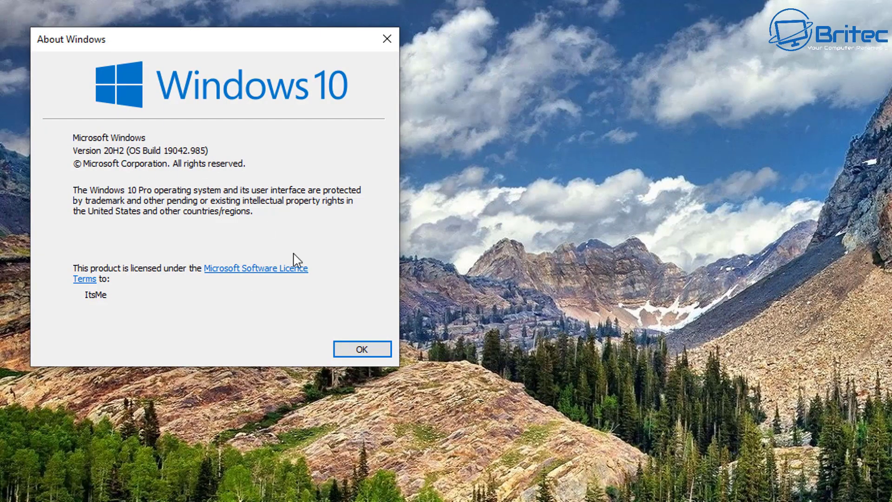
left_click(364, 353)
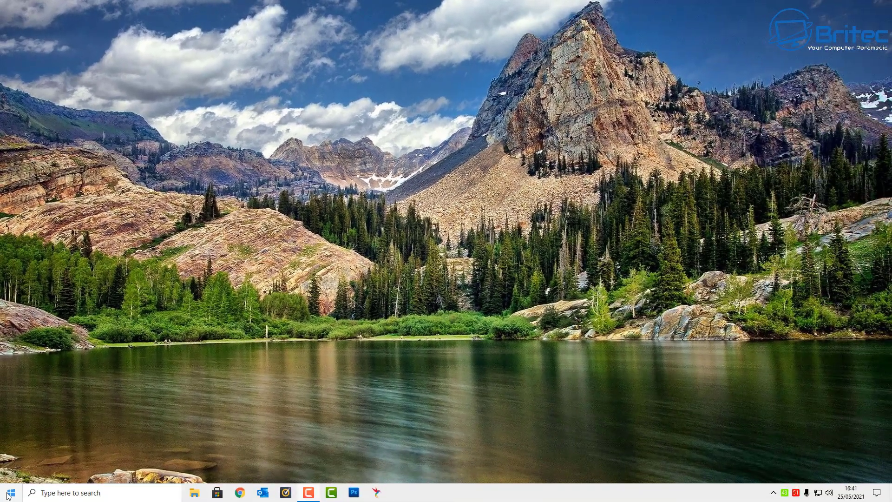
left_click(8, 496)
Step: Open Settings > Update & Security > Recovery to confirm the go-back option is gone
left_click(72, 446)
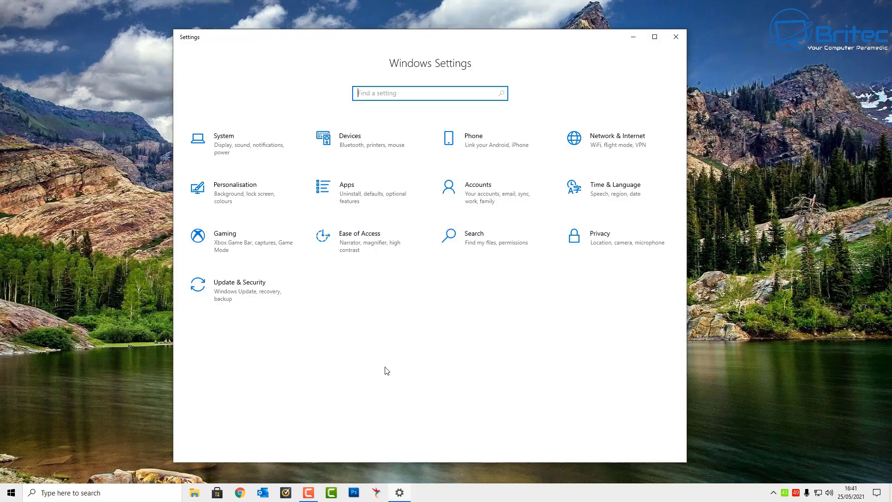
left_click(265, 293)
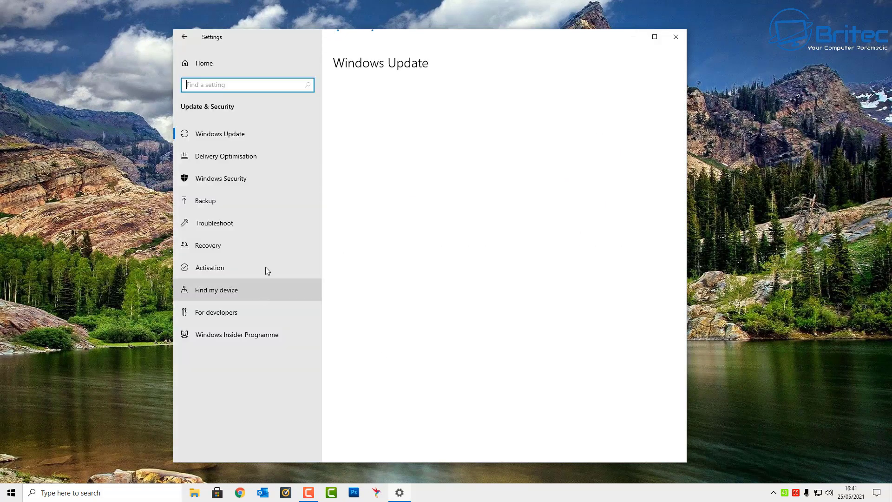
left_click(235, 244)
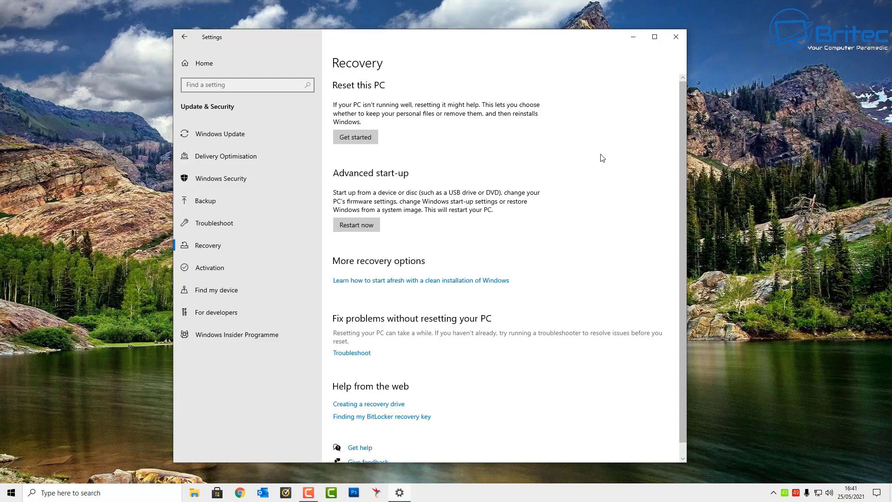
Step: Close Settings and open Control Panel's installed updates list to verify the 20H2 feature update
left_click(676, 39)
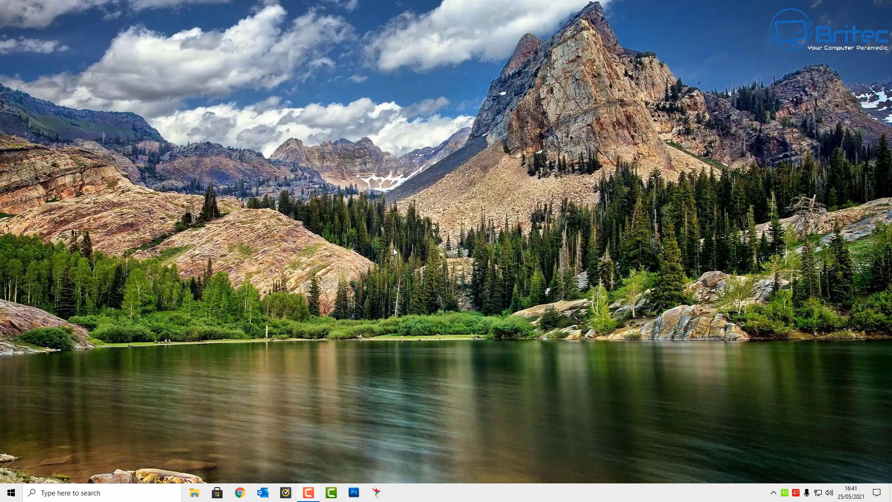
left_click(120, 492)
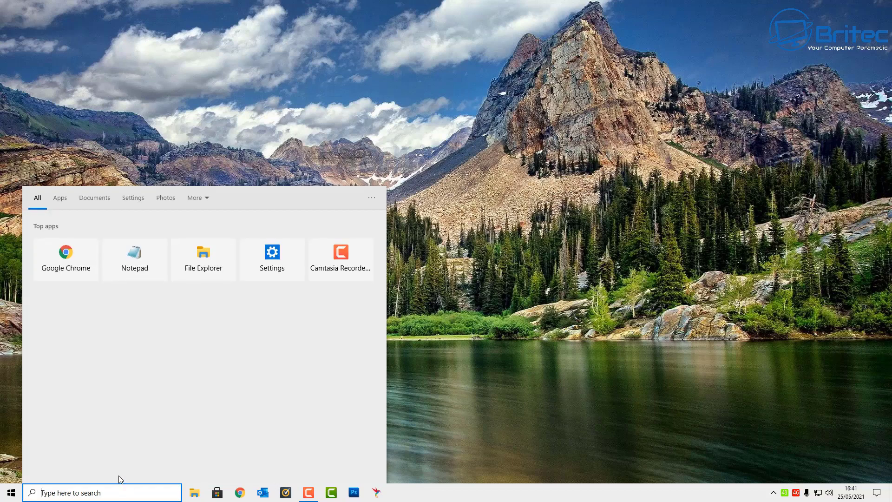
type("control")
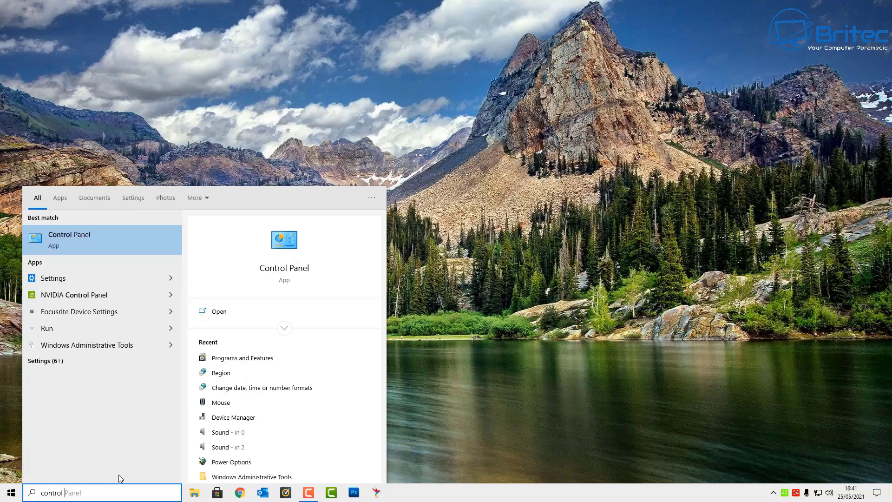
left_click(112, 235)
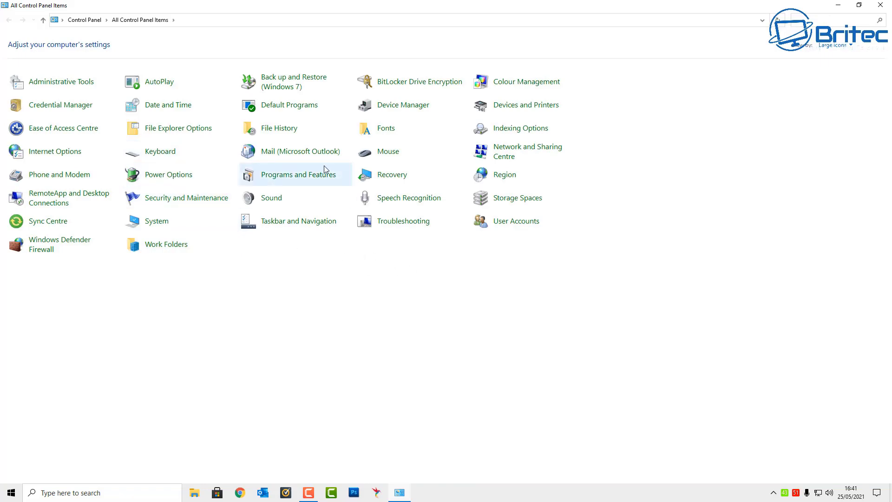
left_click(300, 180)
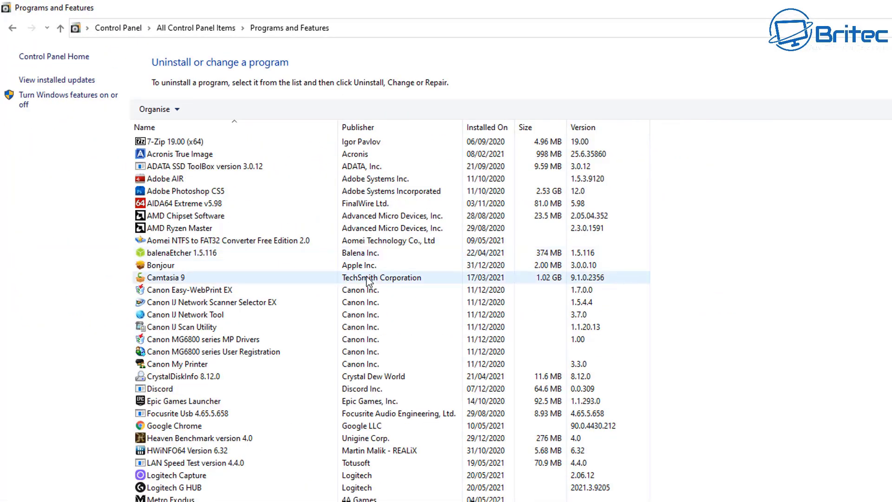
left_click(63, 80)
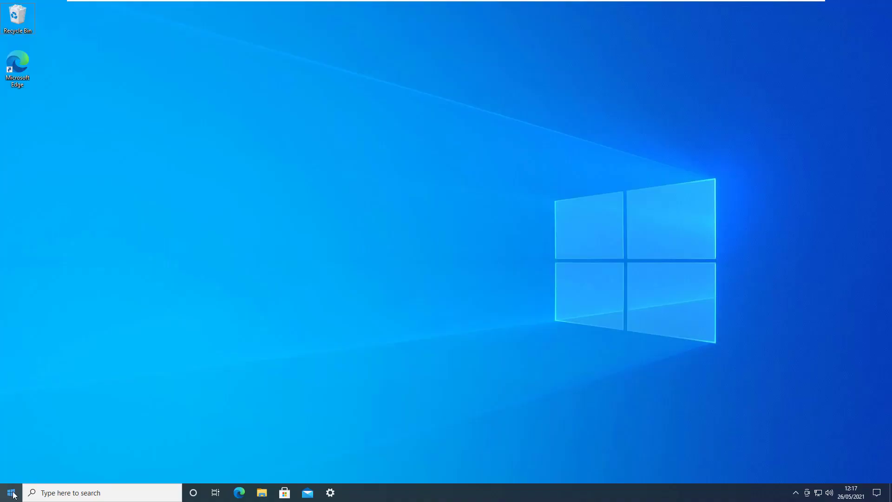
Step: Restart the PC from the Start menu power options into the recovery environment
left_click(12, 494)
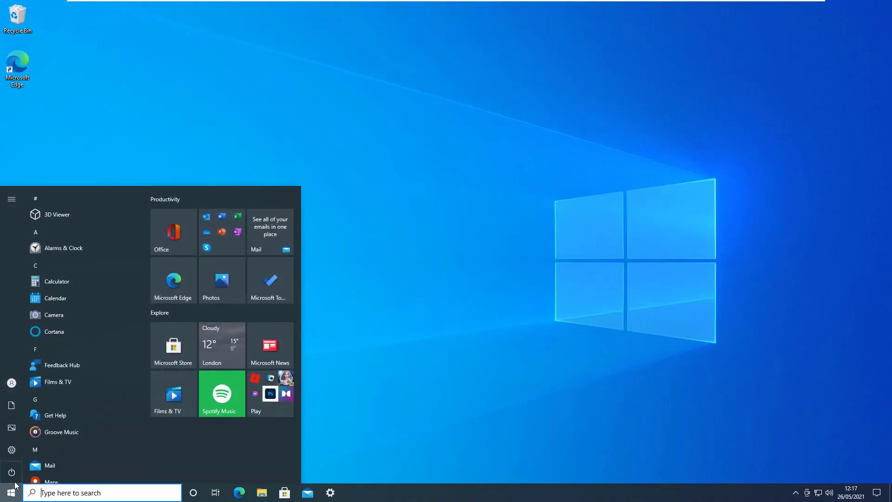
left_click(13, 472)
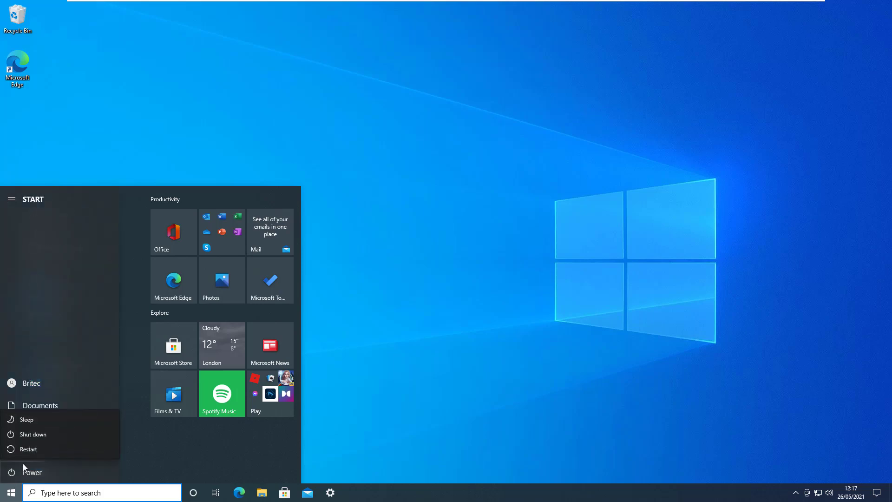
left_click(24, 454)
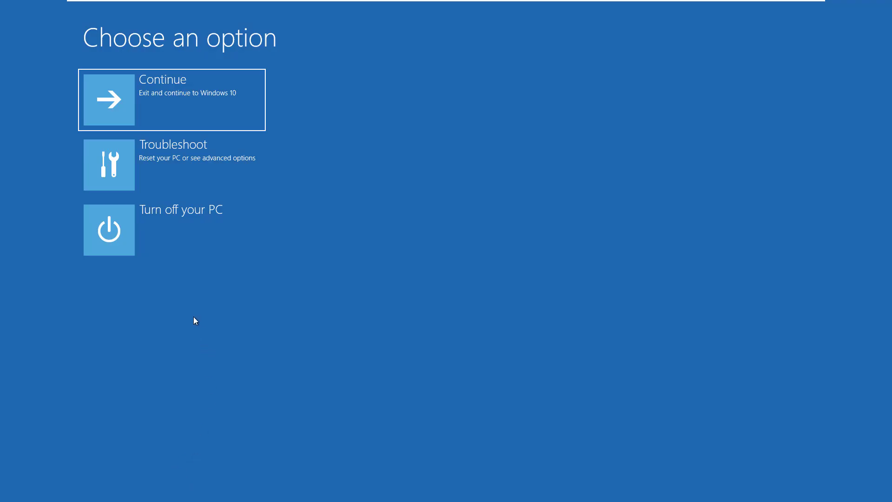
Step: Go to Troubleshoot > Advanced options > Uninstall Updates and choose Uninstall latest feature update
key("Down")
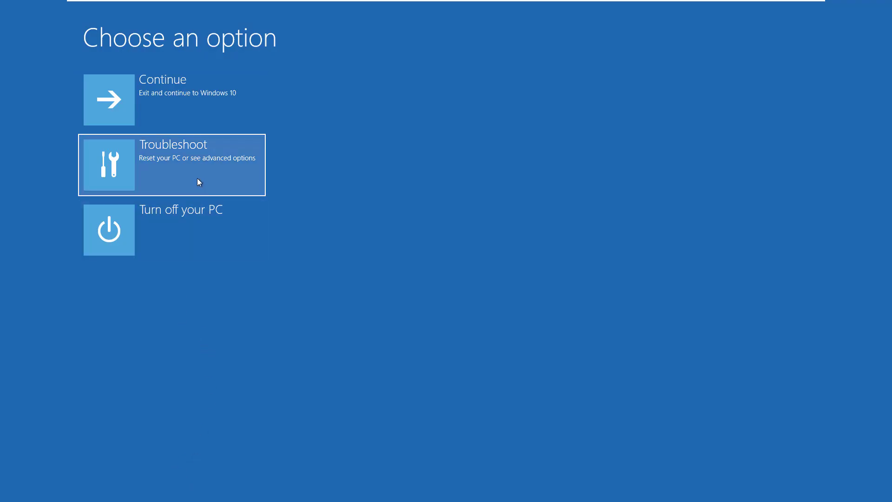
left_click(197, 179)
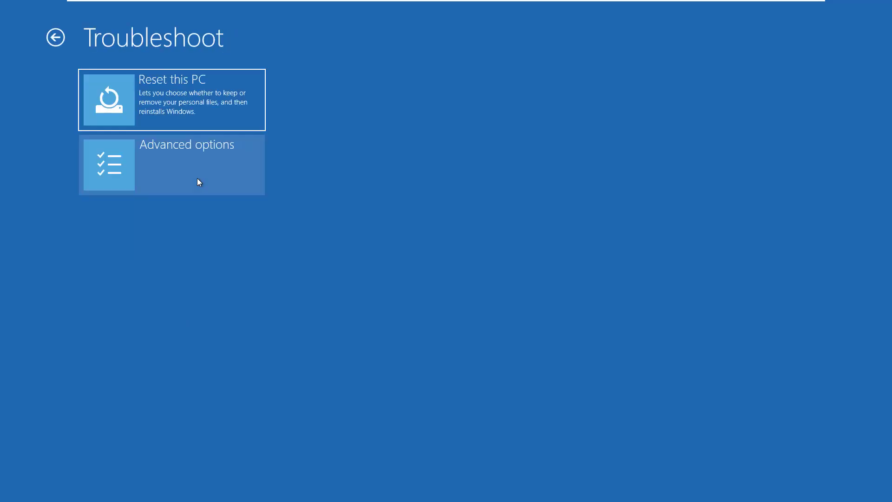
key("Down")
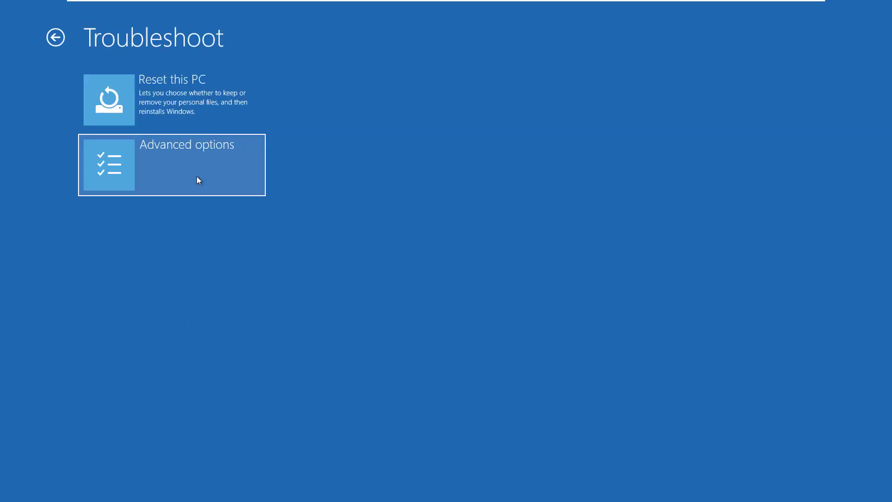
left_click(197, 177)
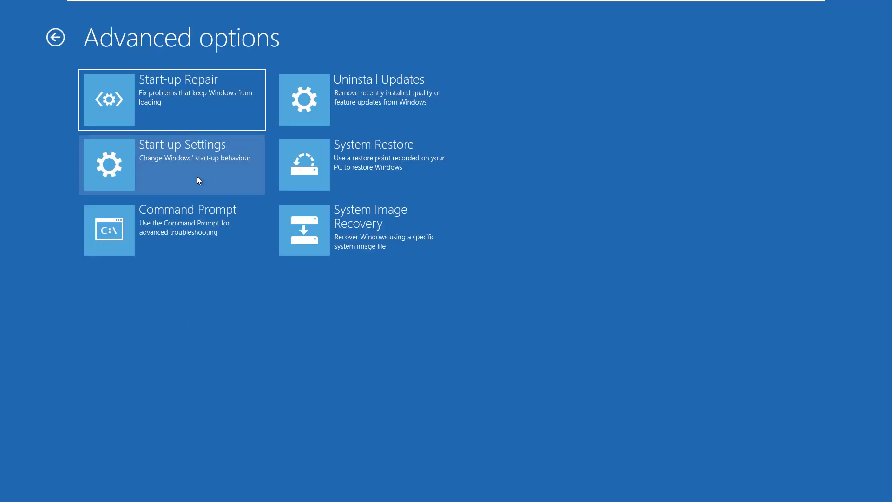
key("Right")
left_click(375, 109)
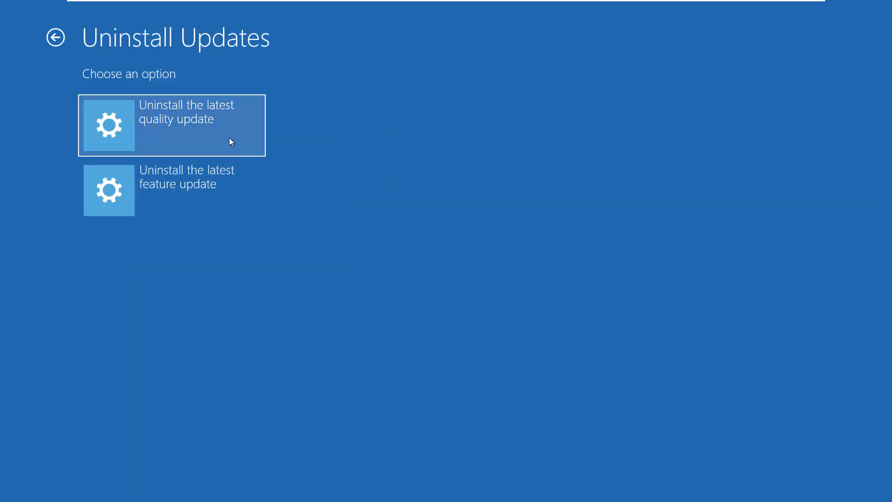
left_click(207, 194)
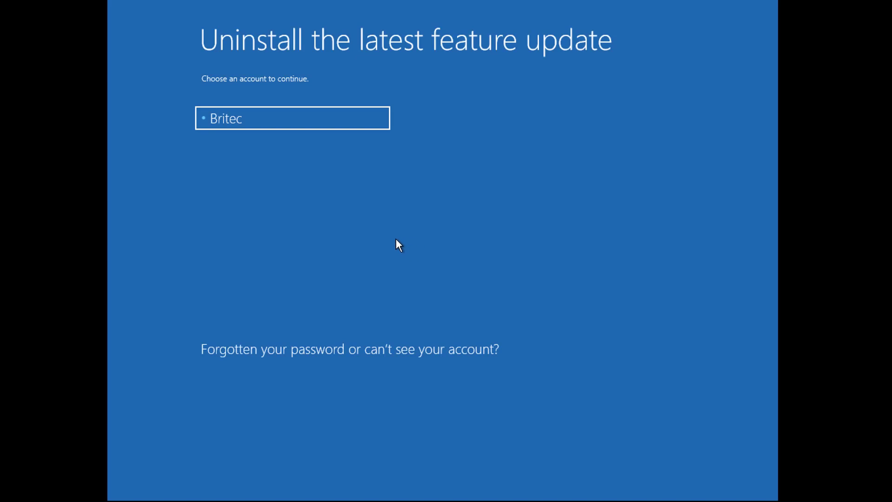
Step: Select the local user account and confirm uninstalling the latest feature update
left_click(245, 118)
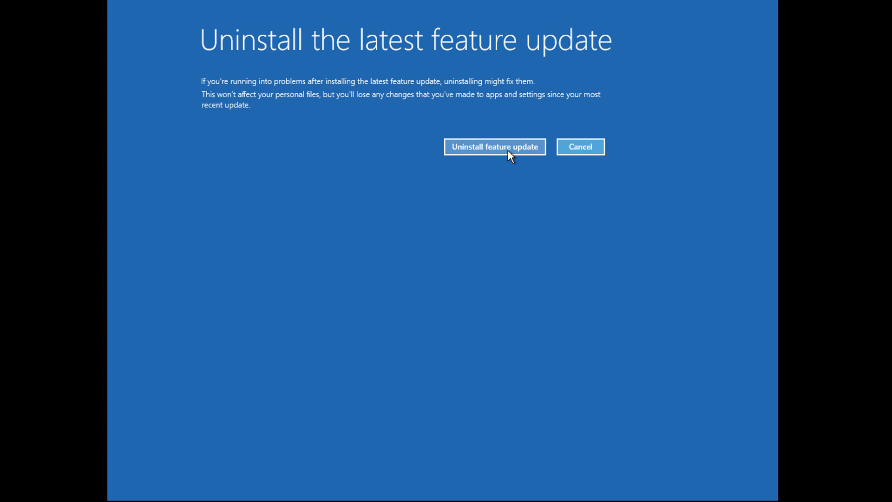
left_click(508, 150)
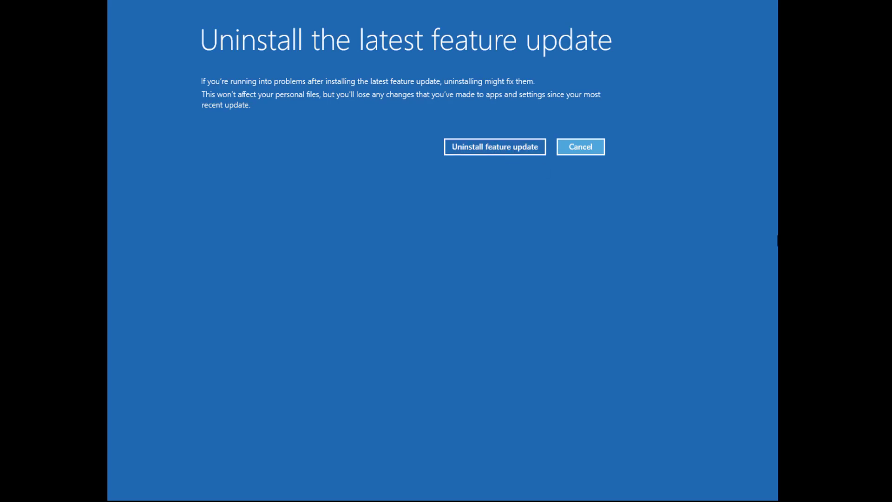